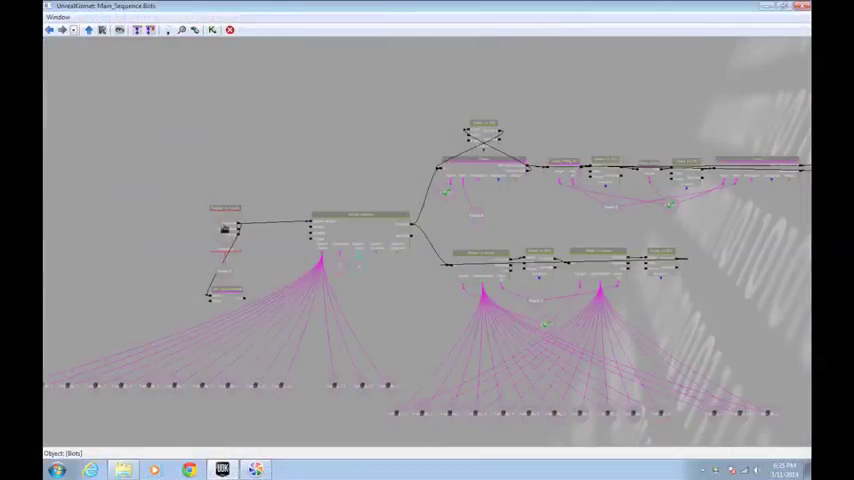
scroll(273, 213, up, 3)
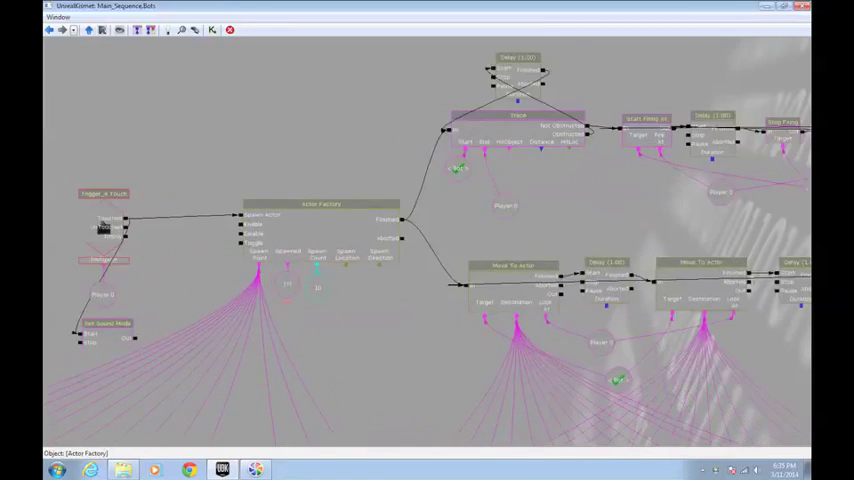
scroll(273, 213, up, 2)
scroll(256, 252, down, 2)
scroll(256, 252, down, 2)
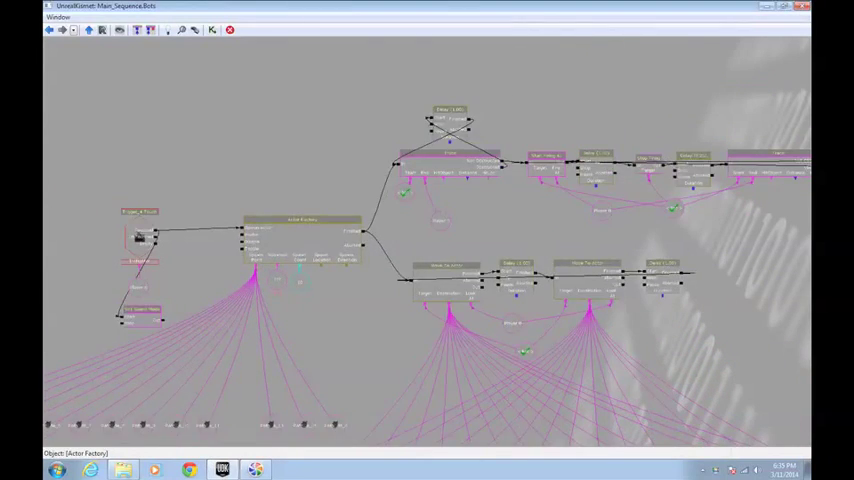
scroll(256, 252, down, 1)
Step: Pan across the Bots sequence to inspect the firing, trace and move-to-actor nodes
drag(487, 260, 377, 260)
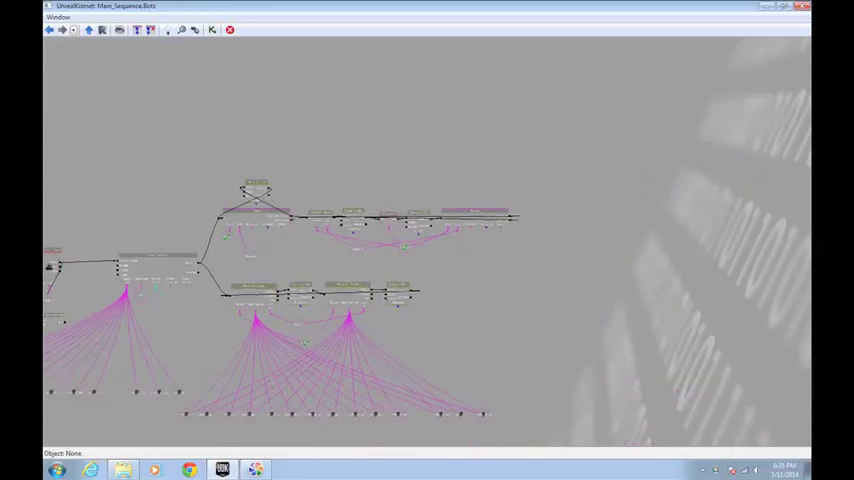
scroll(377, 260, up, 2)
scroll(377, 260, up, 1)
scroll(377, 260, down, 1)
scroll(377, 260, up, 2)
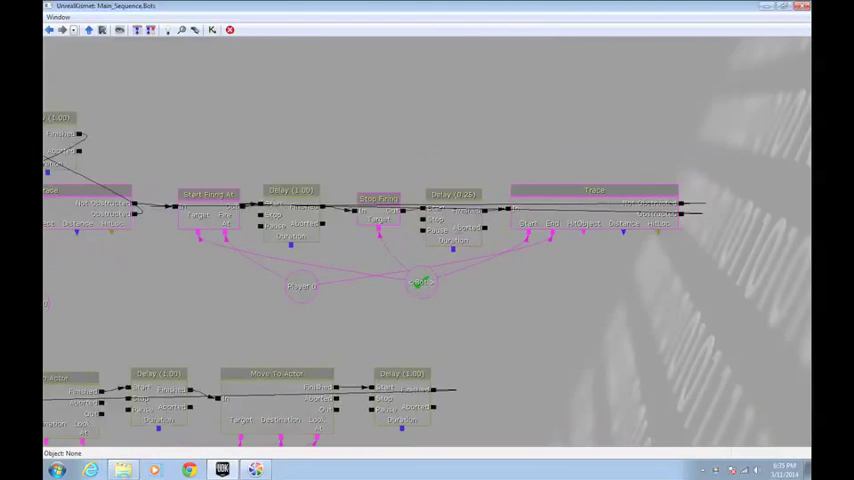
scroll(377, 260, down, 2)
scroll(377, 260, down, 2)
drag(377, 345, 377, 260)
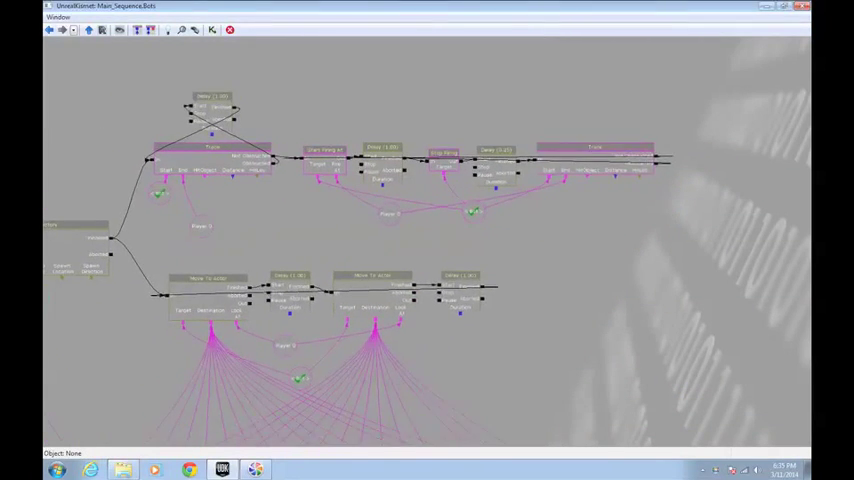
scroll(377, 260, up, 1)
scroll(377, 260, up, 1)
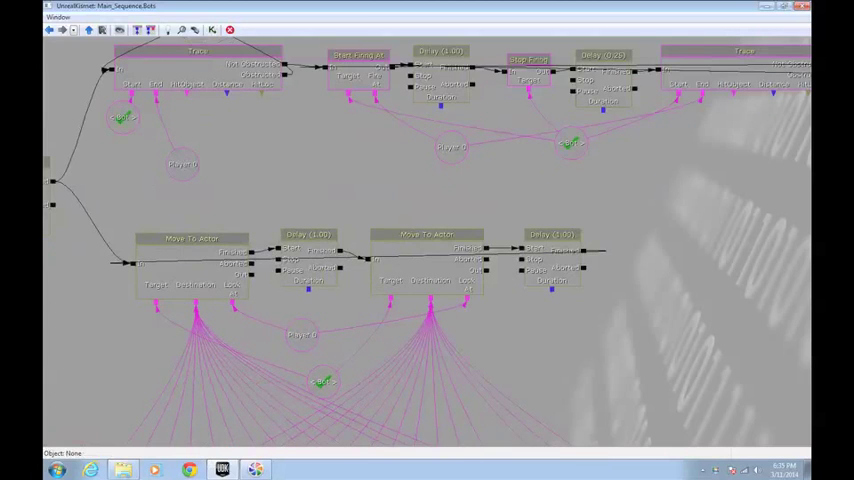
scroll(252, 325, down, 3)
mouse_move(377, 260)
mouse_down()
mouse_move(454, 223)
mouse_move(559, 229)
mouse_up()
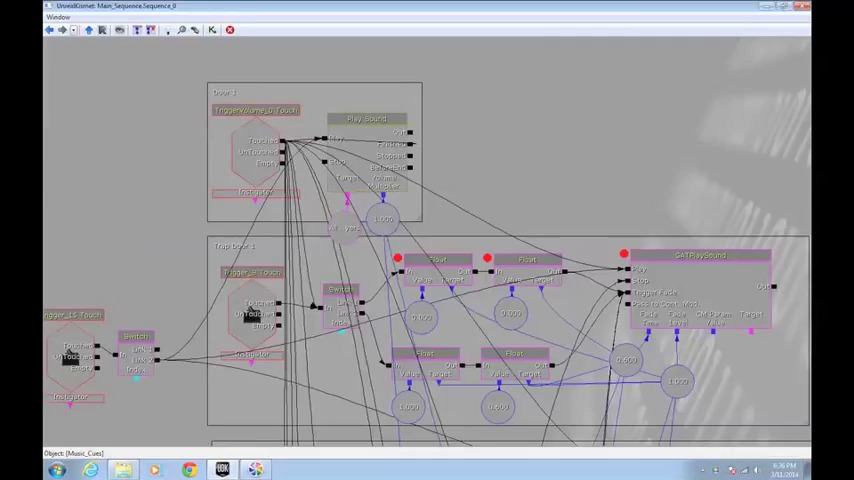
scroll(427, 245, down, 3)
scroll(427, 245, up, 1)
Step: Pan through the Music Cues sequence to inspect TriggerVolume_0 and the Door 1 box
drag(427, 150, 427, 260)
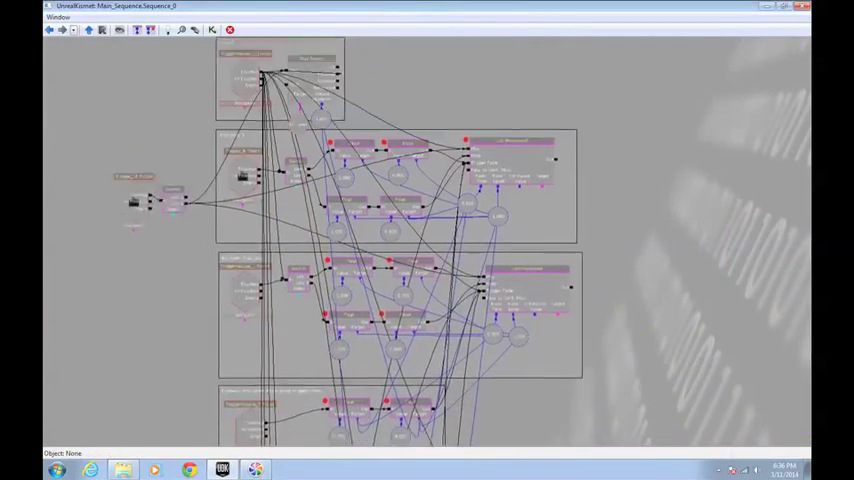
drag(260, 90, 260, 122)
scroll(260, 121, up, 2)
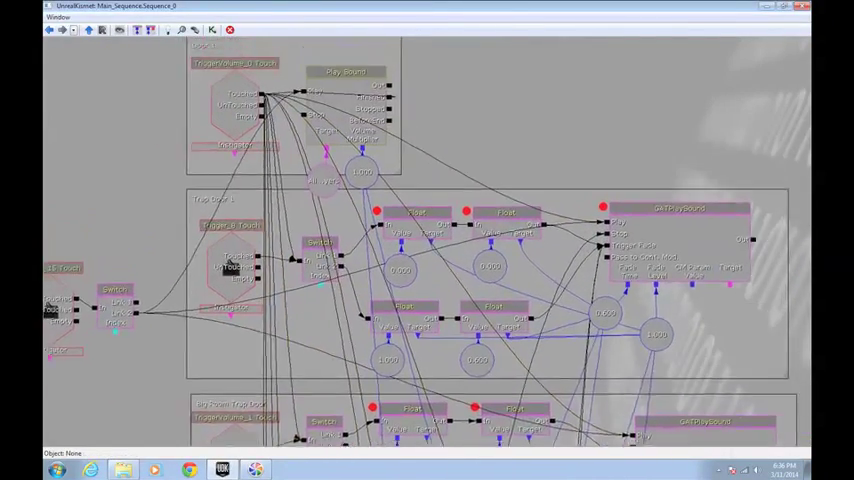
drag(500, 100, 500, 137)
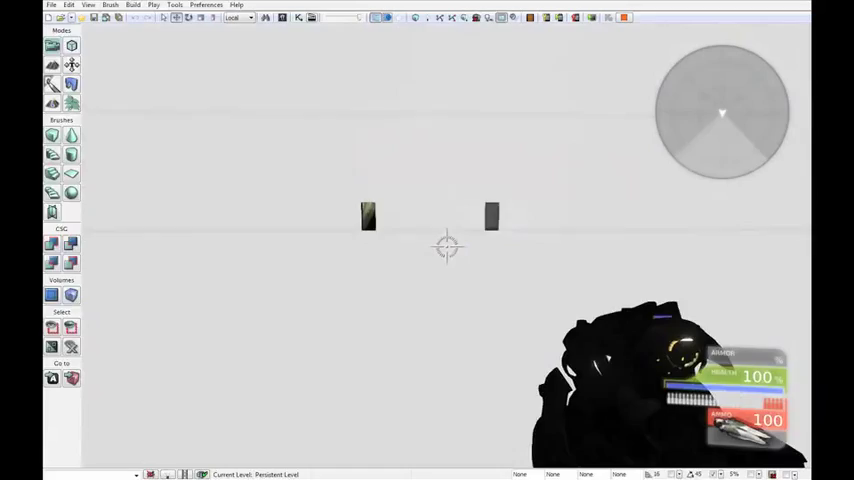
Step: Walk from the starry walkway past the pillars and grey block into the corridor
key(w)
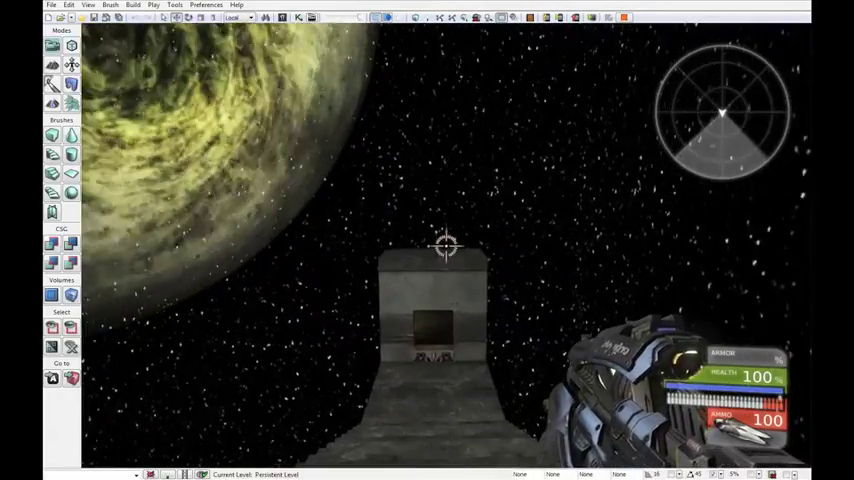
key(w)
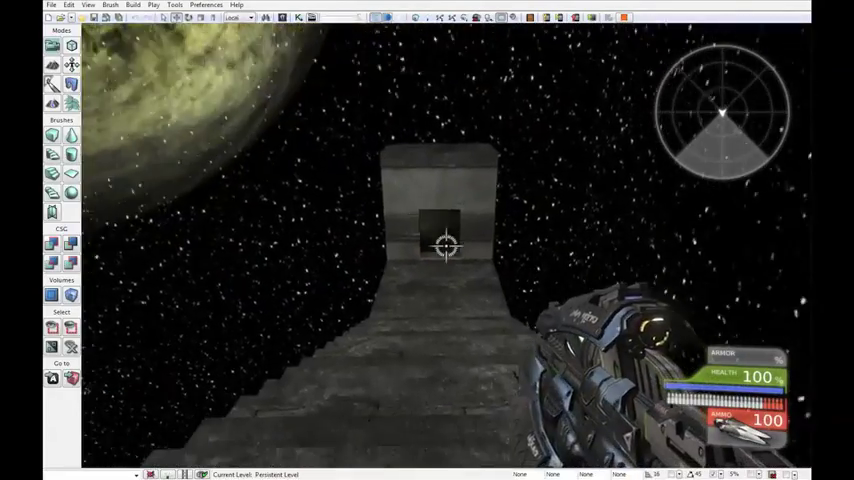
key(w)
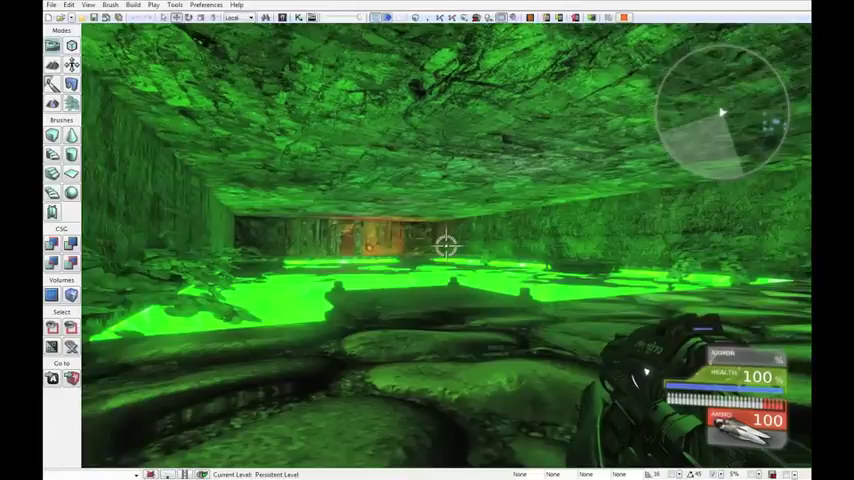
Step: Walk through the green pool and past the red pillar to the round door emblem
key(w)
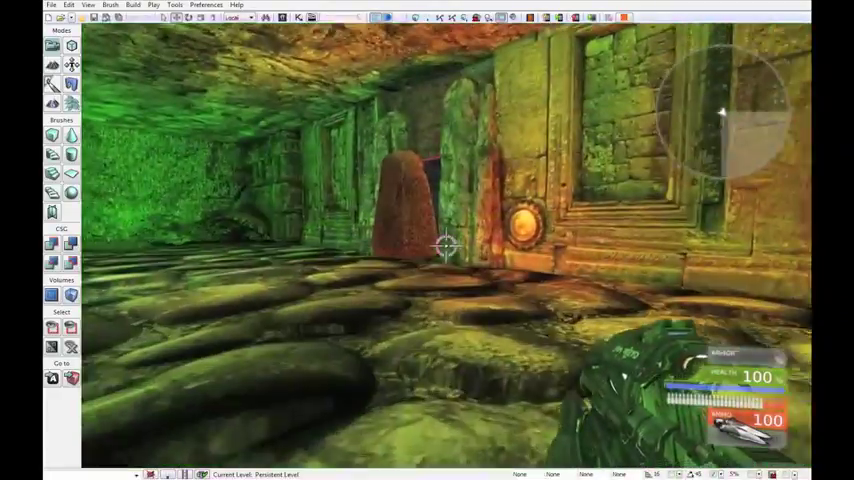
key(w)
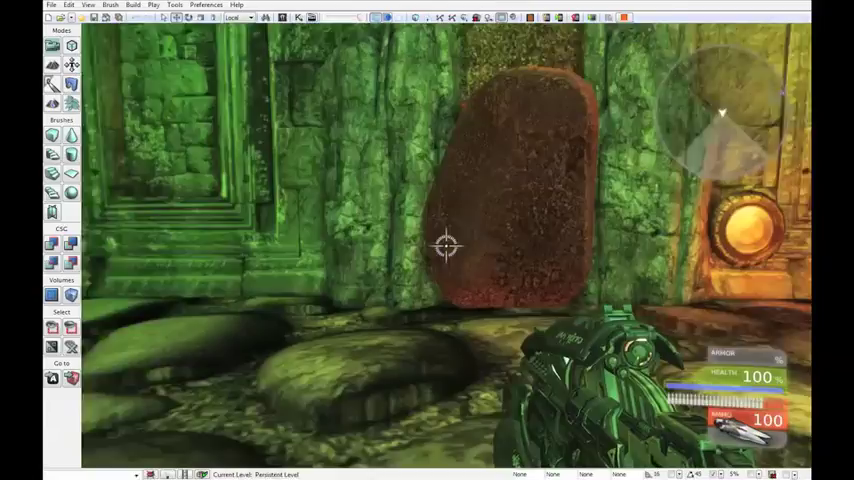
key(w)
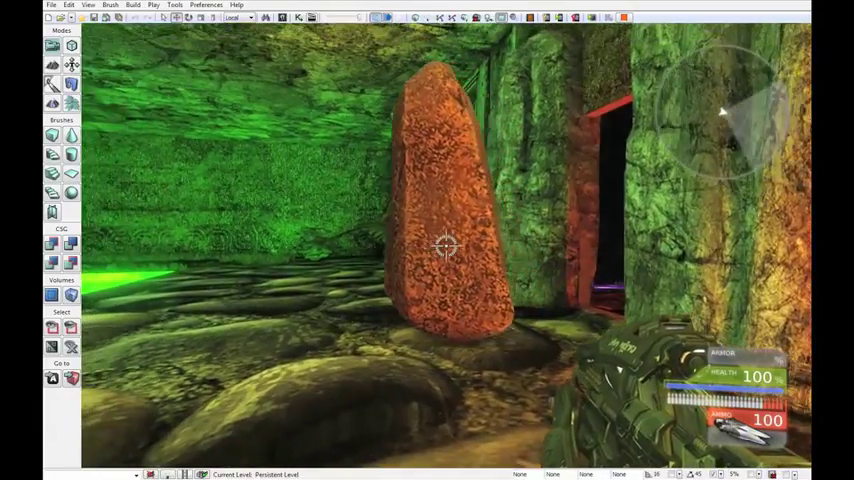
Step: Travel along the red bridge, step through the red doorway and return to the bridge
key(w)
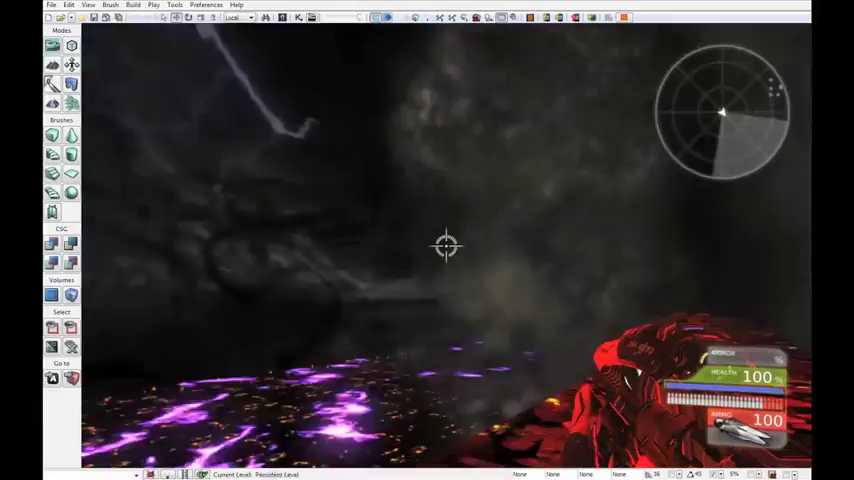
key(w)
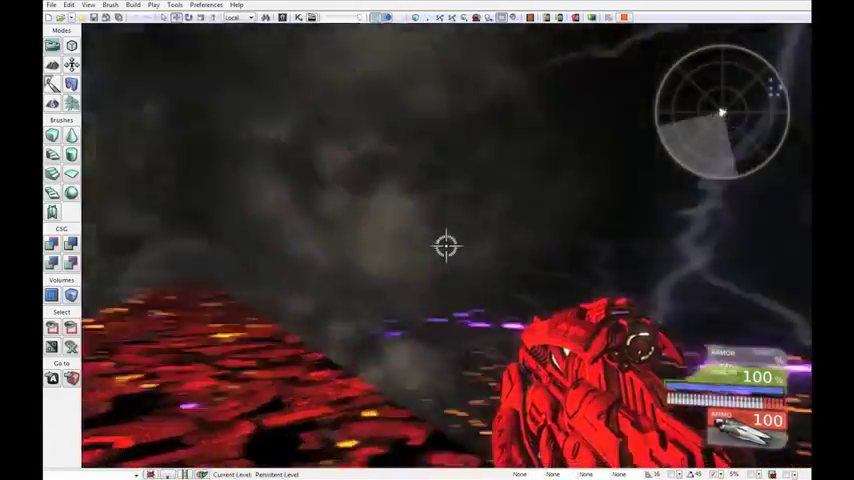
key(s)
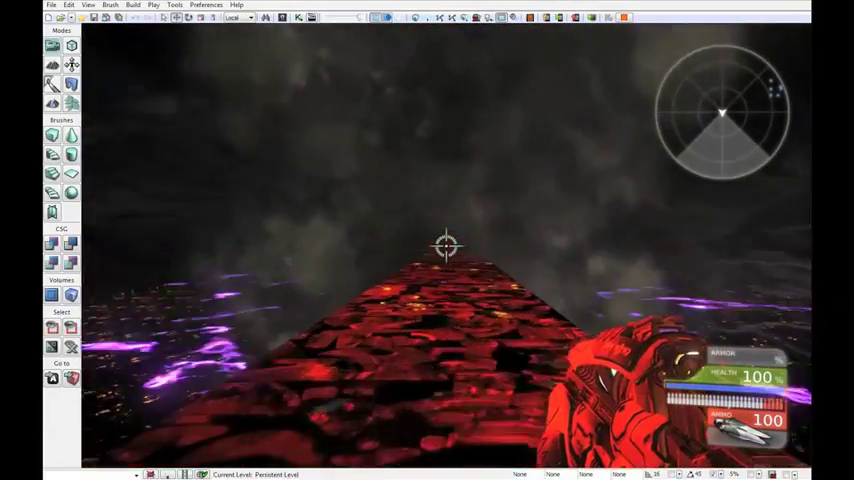
key(w)
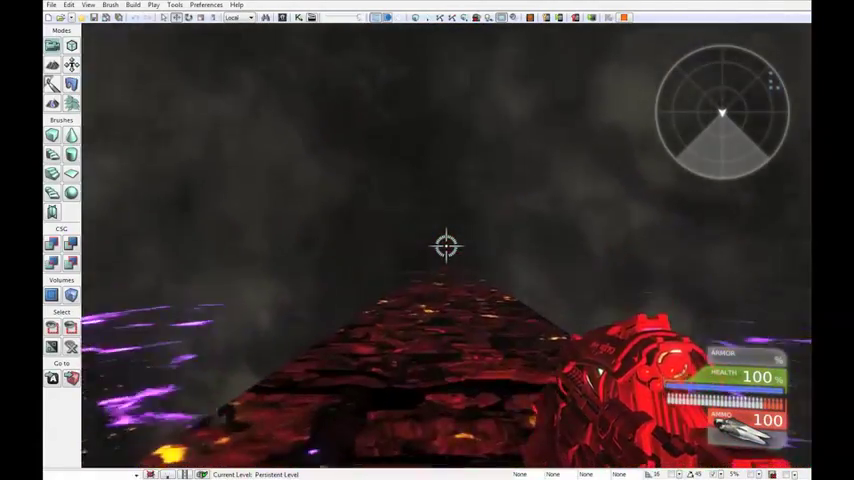